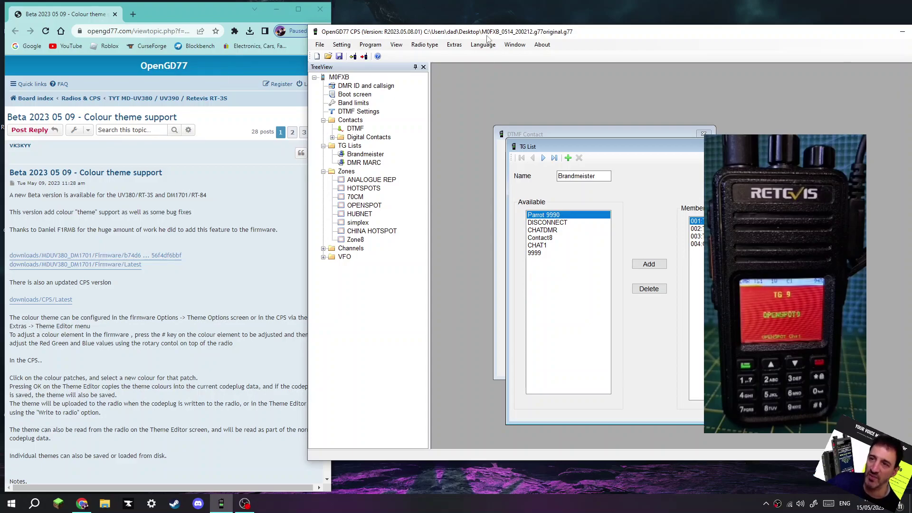
Place Chrome beside OpenGD77 CPS, then bring CPS forward and check the radio model setting.
click(218, 69)
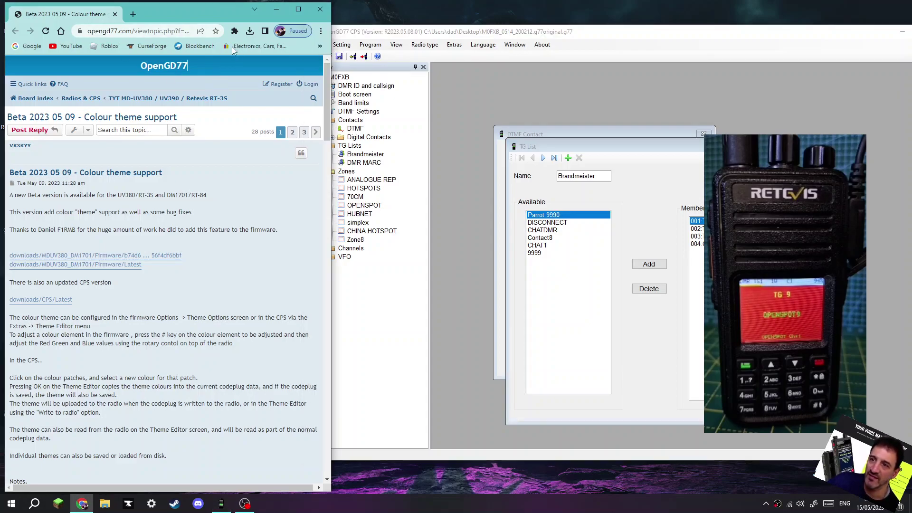
mouse_move(211, 9)
mouse_down()
mouse_move(263, 13)
mouse_move(213, 7)
mouse_up()
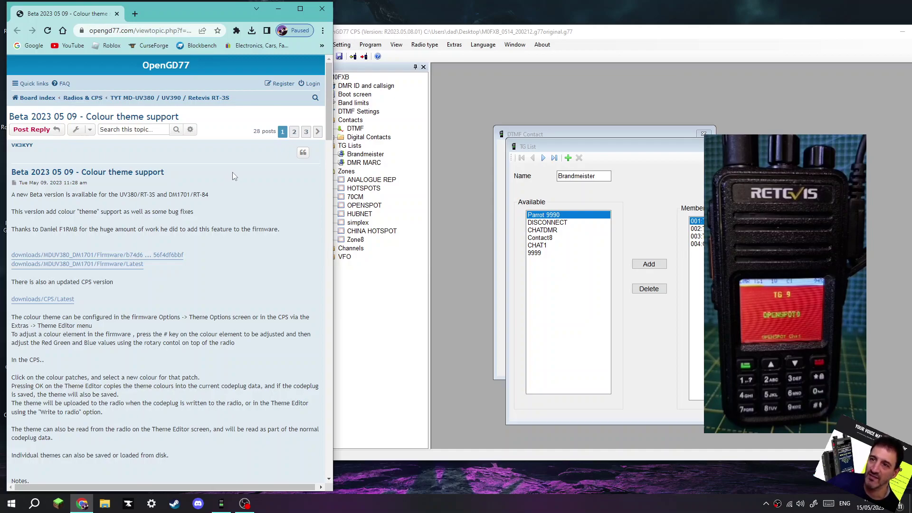
click(467, 97)
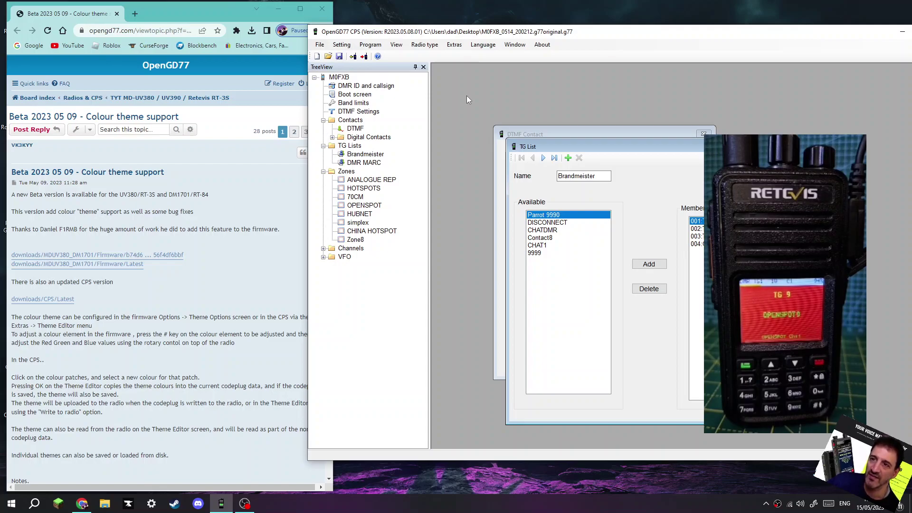
click(428, 45)
mouse_move(449, 47)
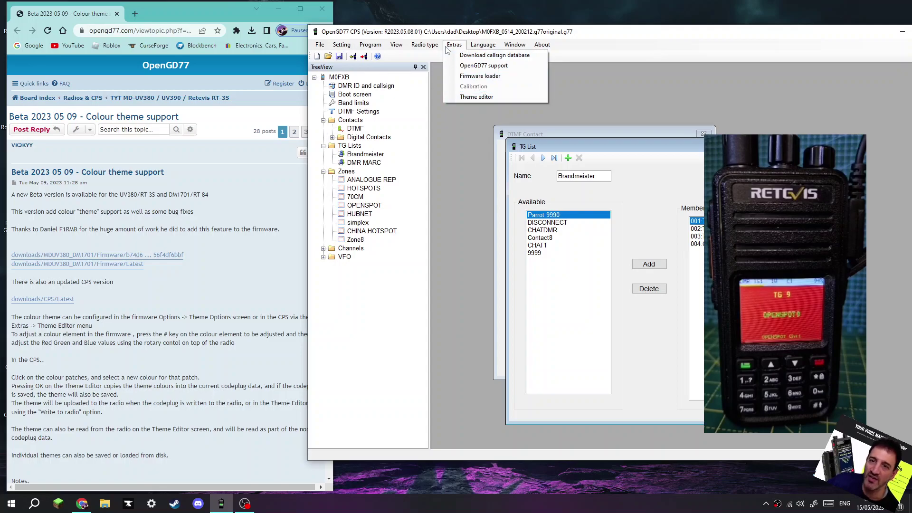
click(473, 98)
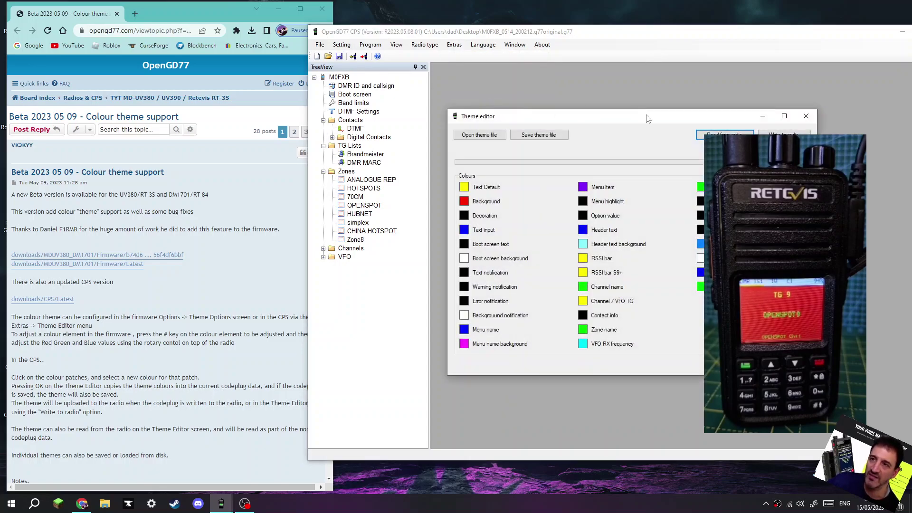
mouse_move(650, 119)
mouse_down()
mouse_move(623, 118)
mouse_move(663, 116)
mouse_up()
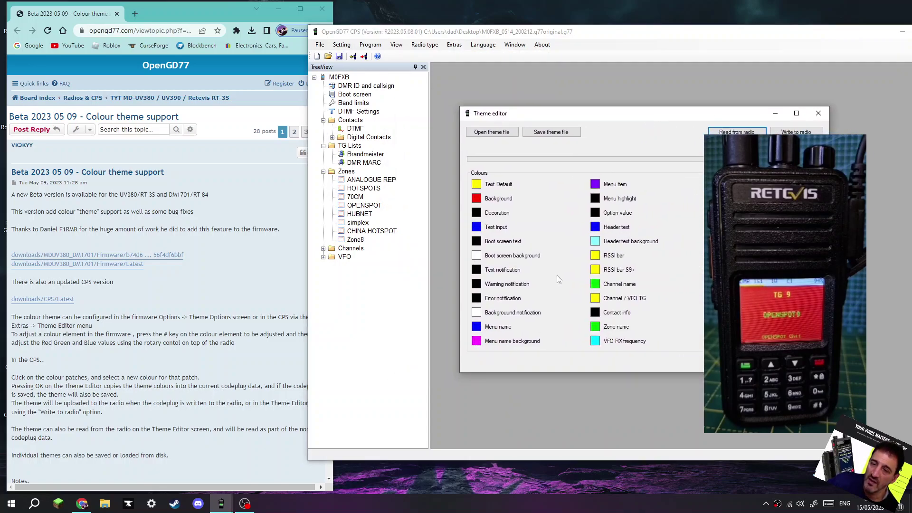
click(596, 214)
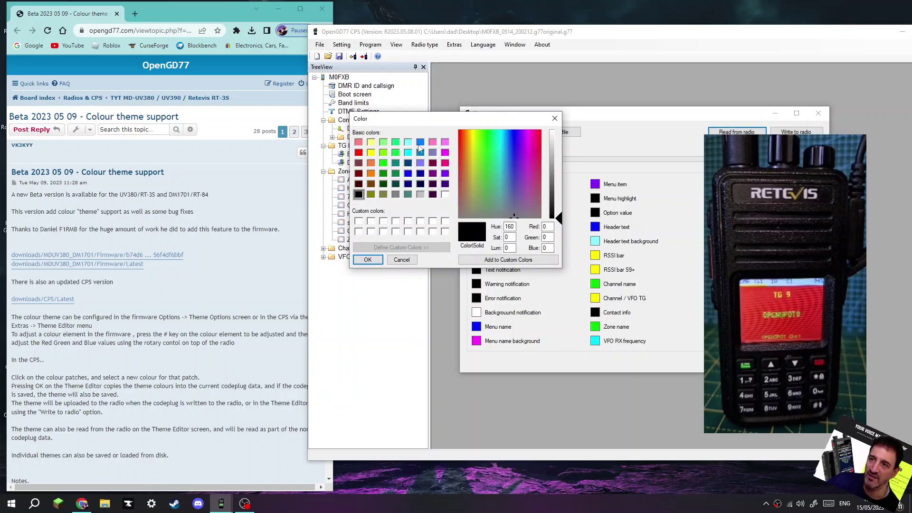
key(Escape)
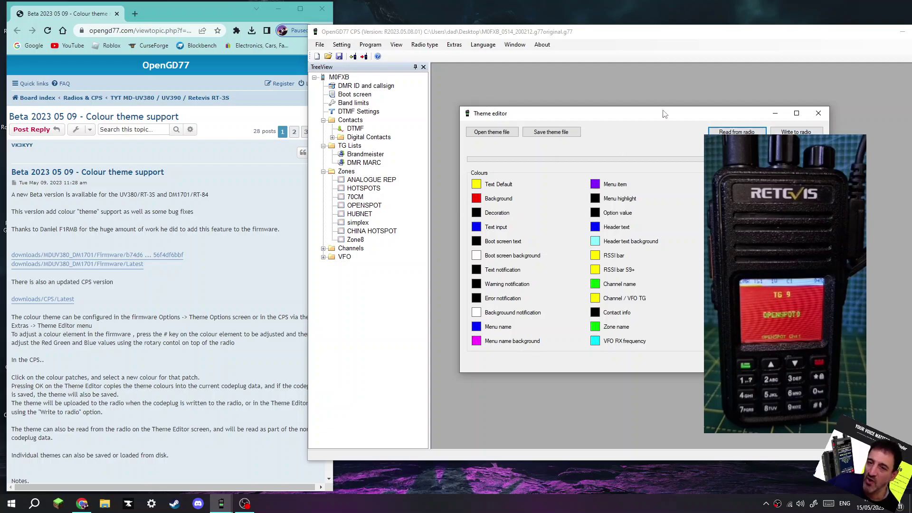
drag(664, 113, 667, 112)
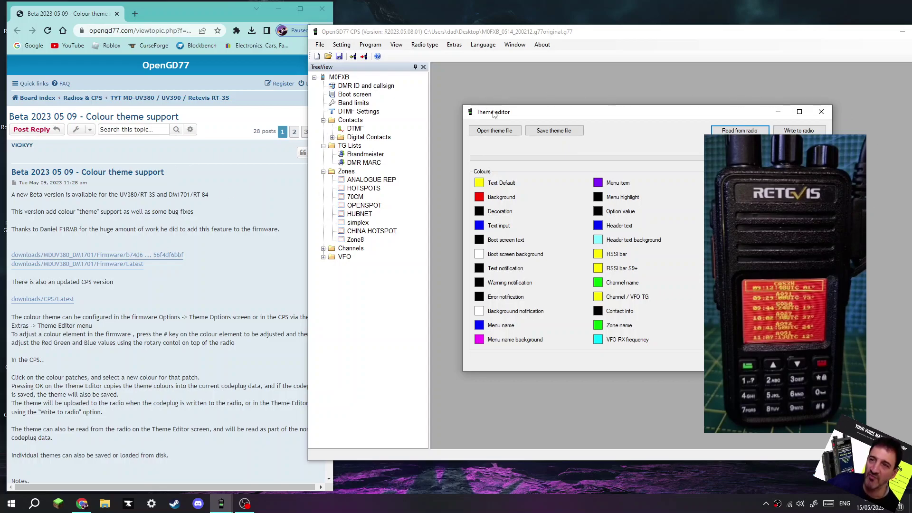
Save the current colour theme to the Desktop as mythemeredm0.gtm.
click(496, 135)
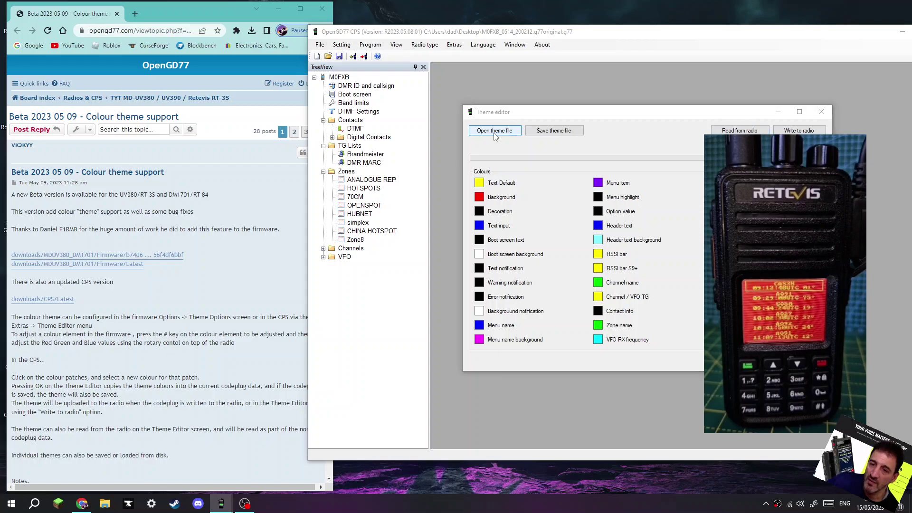
click(901, 127)
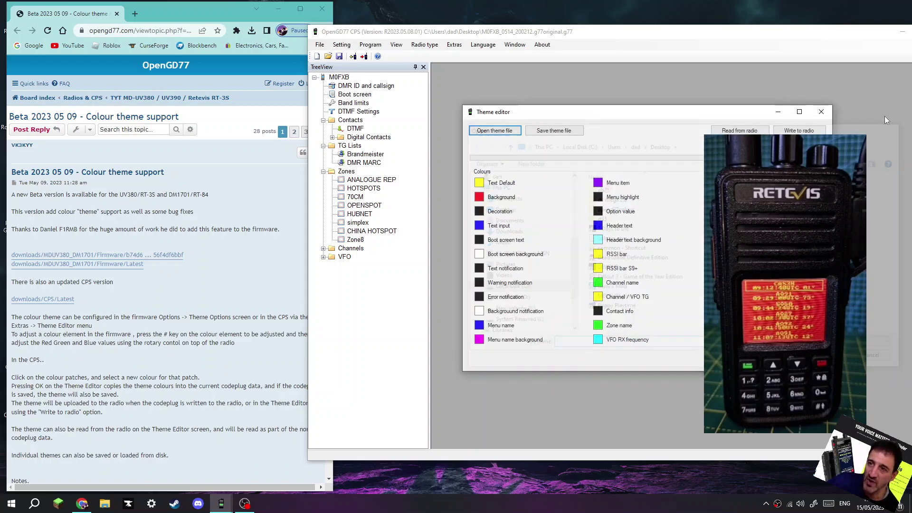
click(553, 131)
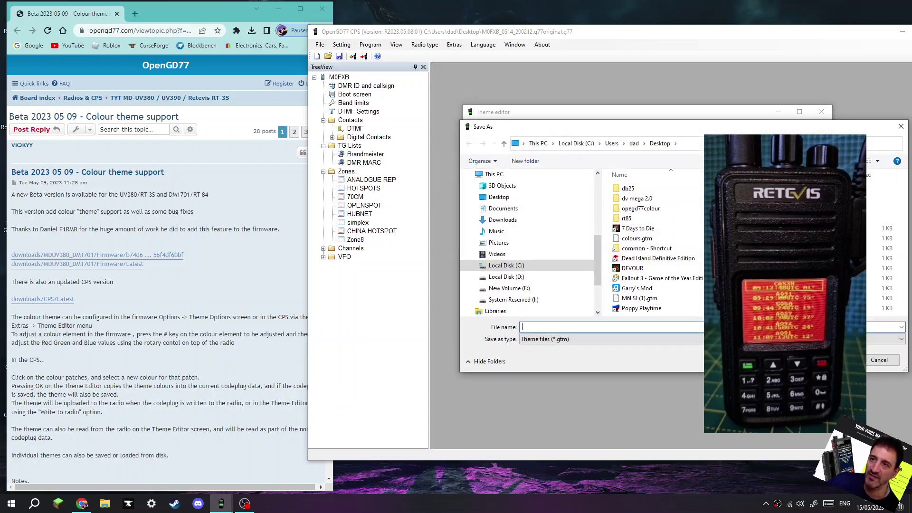
text(m)
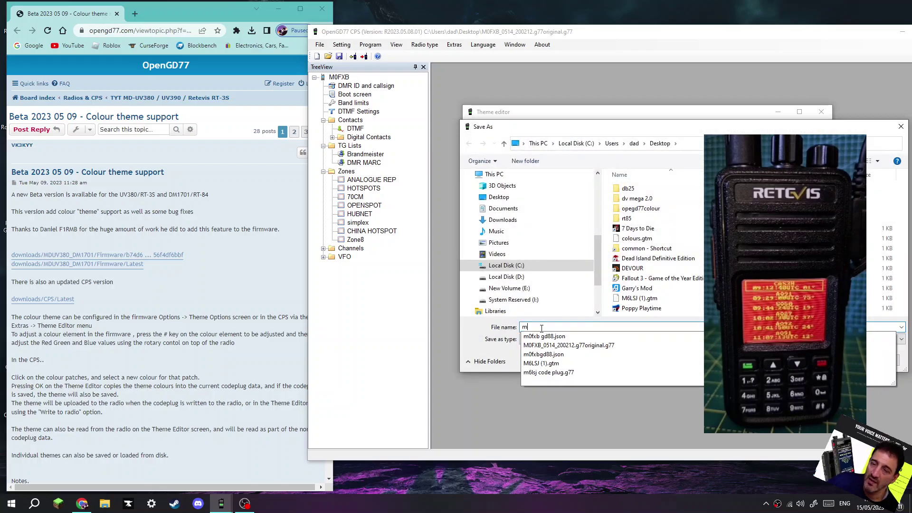
text(ythe)
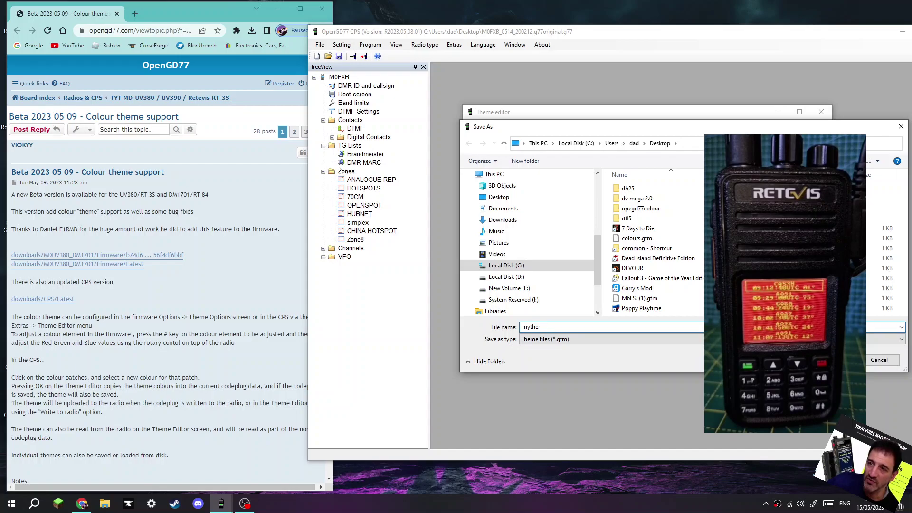
text(mered)
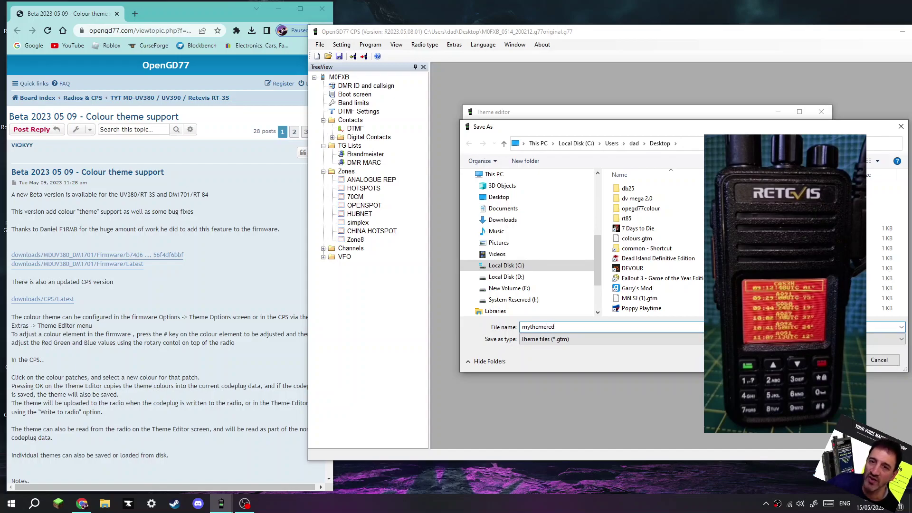
text(m0fxb)
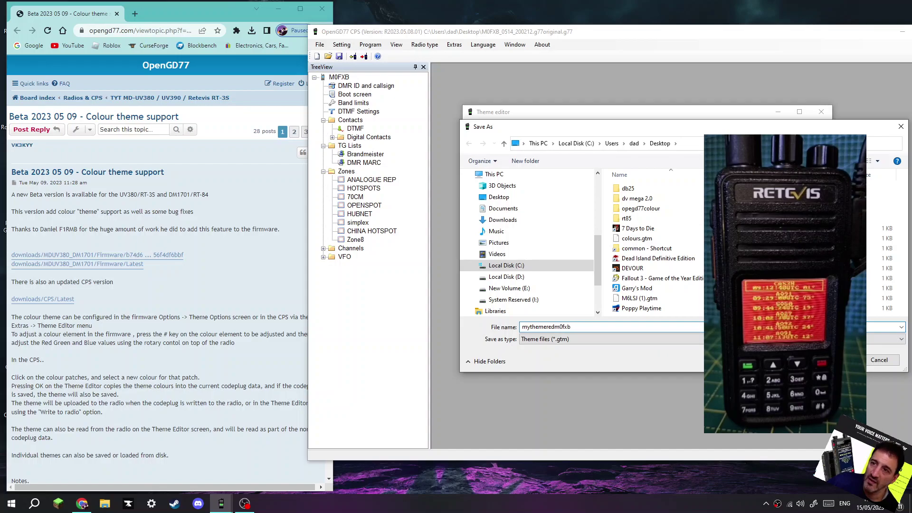
key(Return)
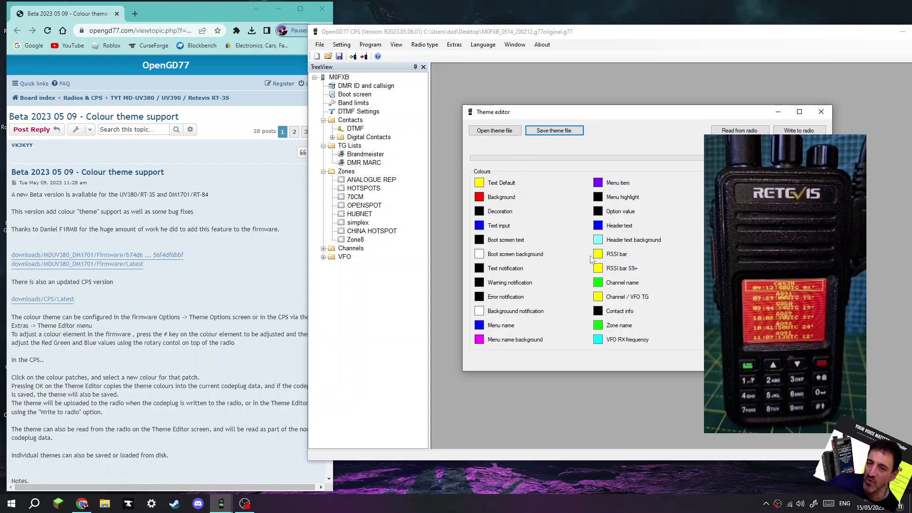
Load the shared black-text, blue-background .gtm theme from the Desktop and write it to the radio.
click(488, 131)
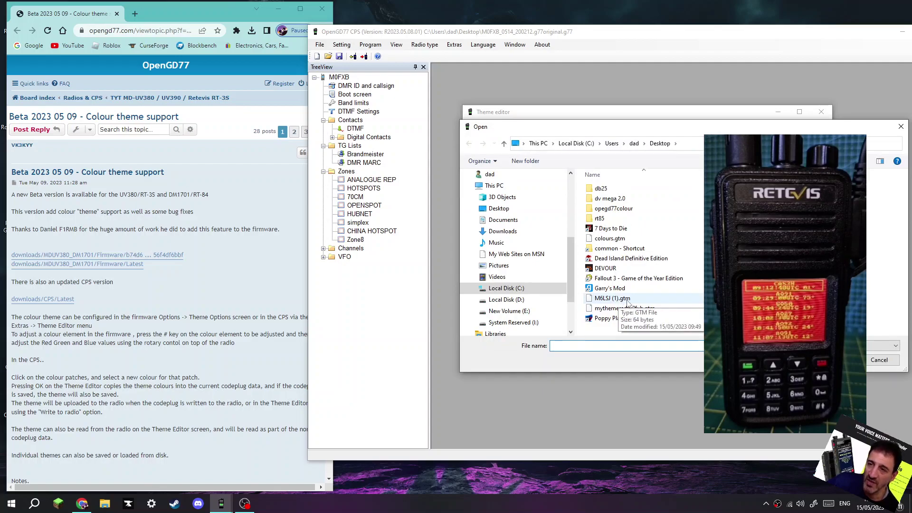
click(627, 300)
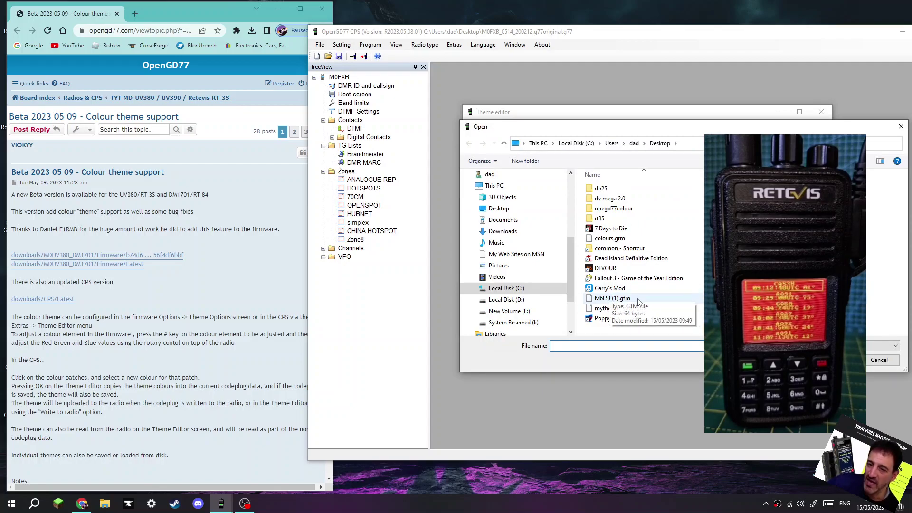
double_click(638, 299)
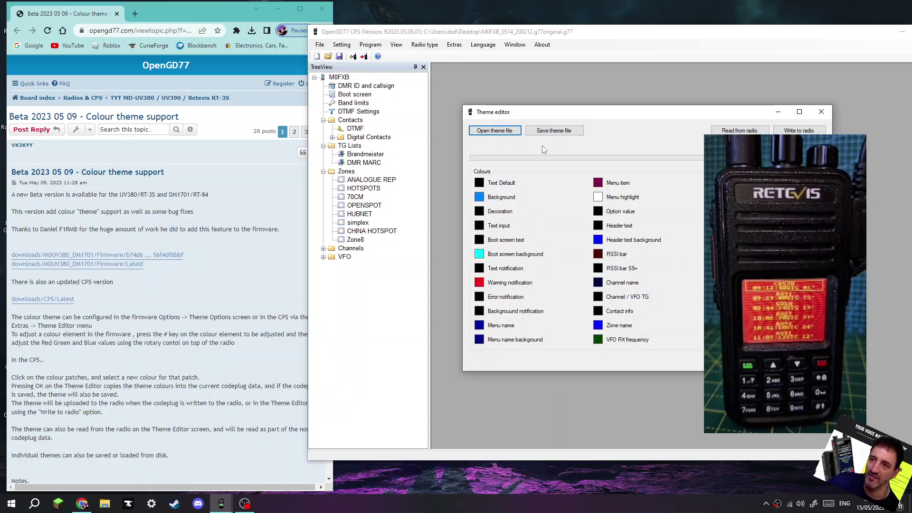
click(796, 131)
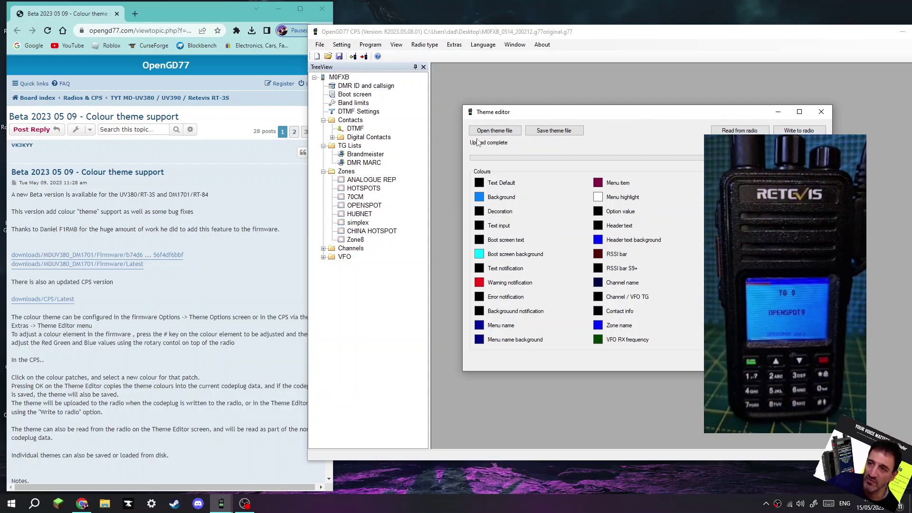
Reload the yellow-text, red-background colours.gtm theme from the Desktop and write it to the radio.
click(494, 130)
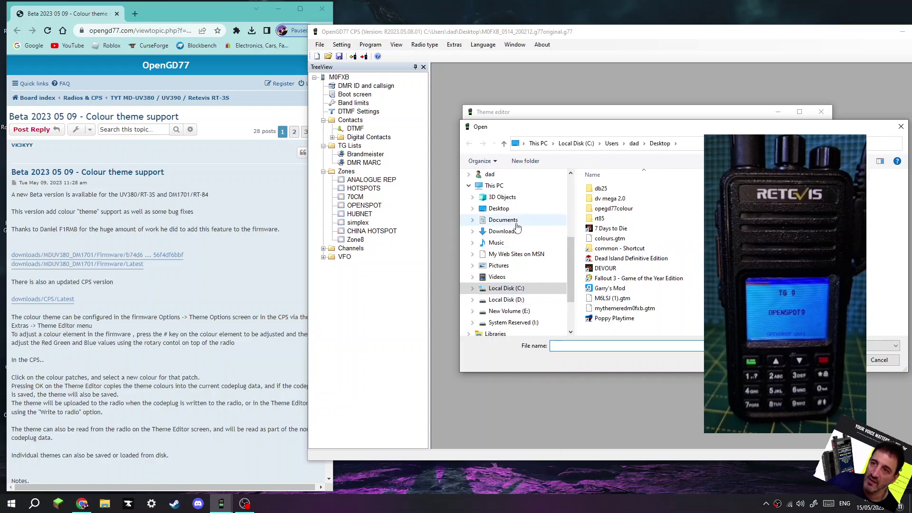
click(499, 209)
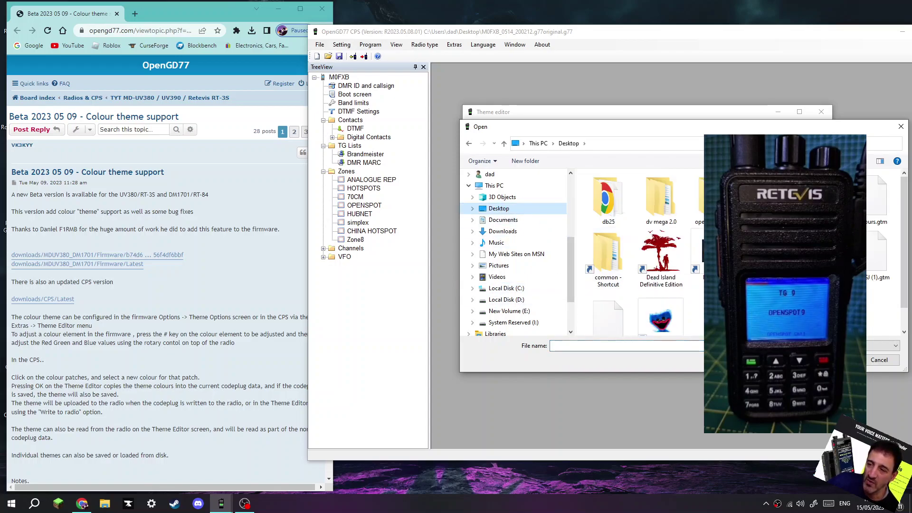
double_click(872, 205)
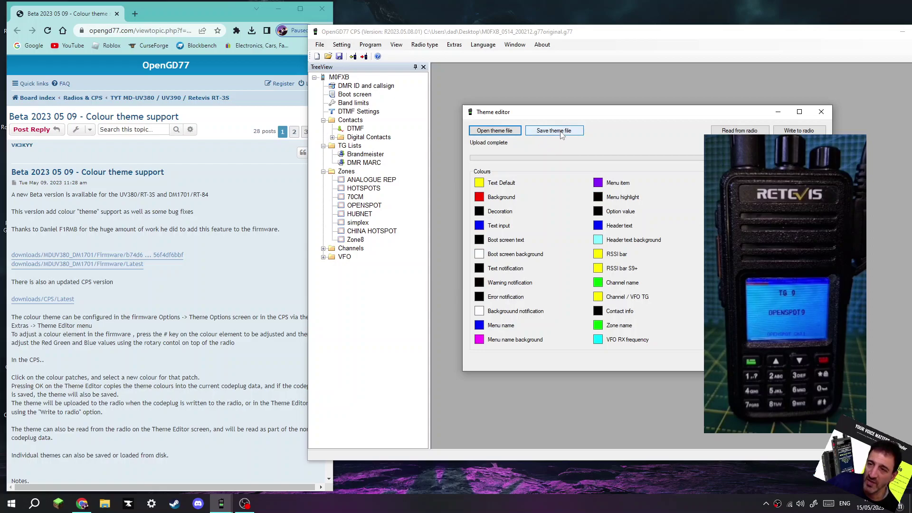
click(800, 131)
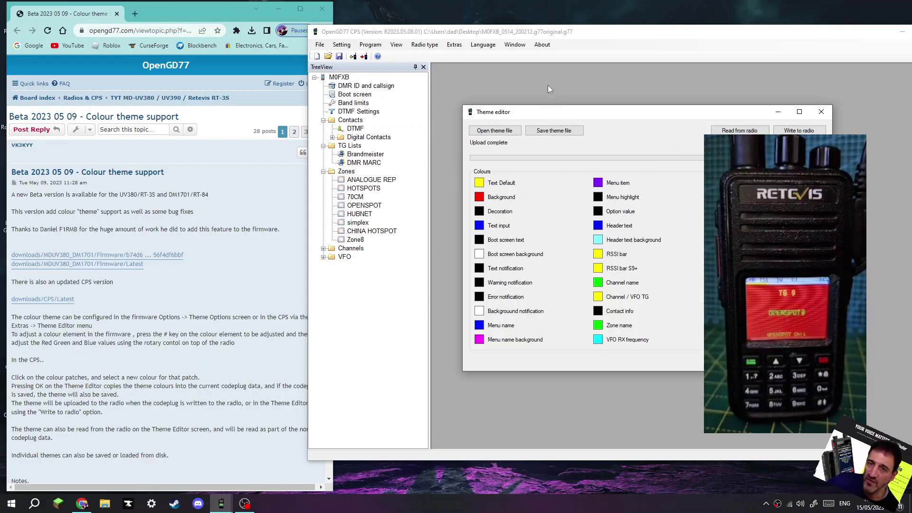
Save the red-background theme as redrt3s.gtm and close the Theme editor.
click(552, 132)
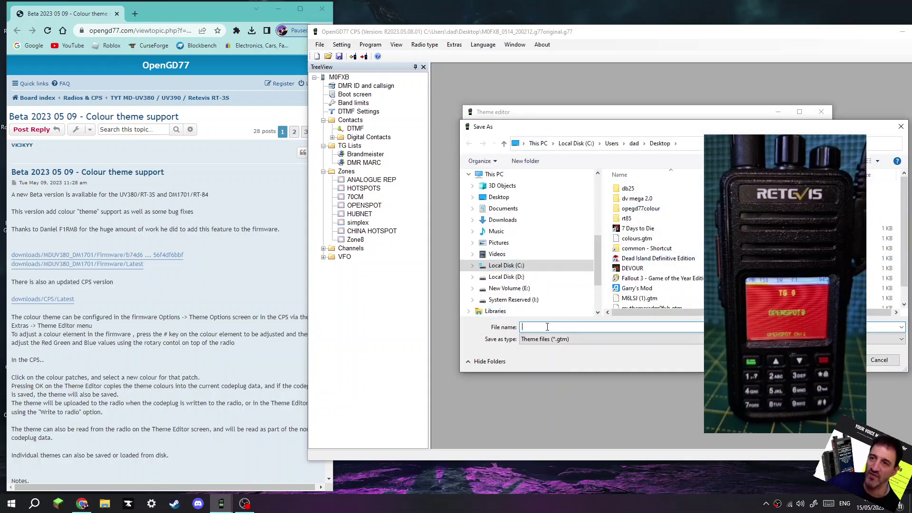
text(r)
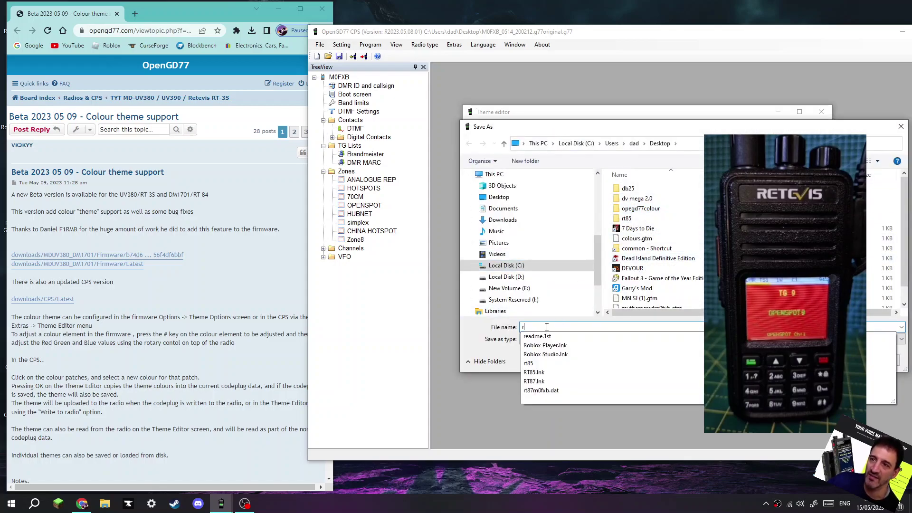
text(edrt3)
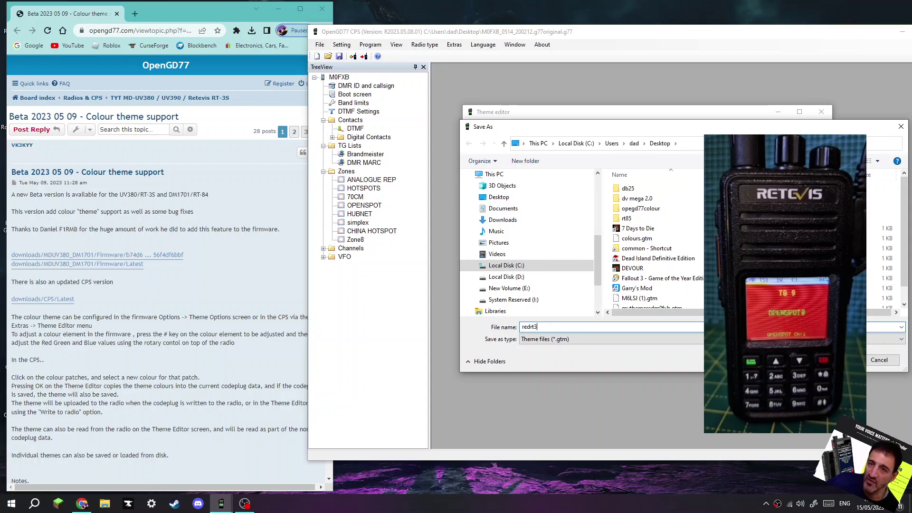
text(s)
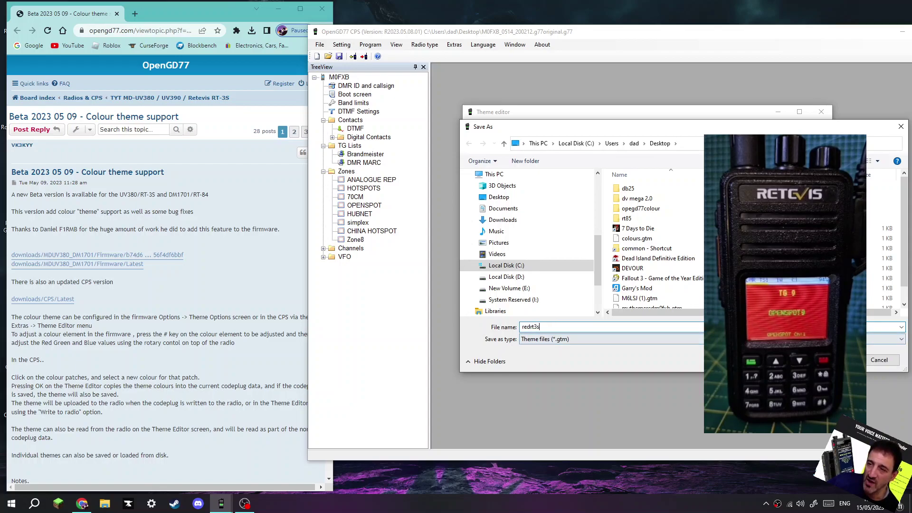
key(Return)
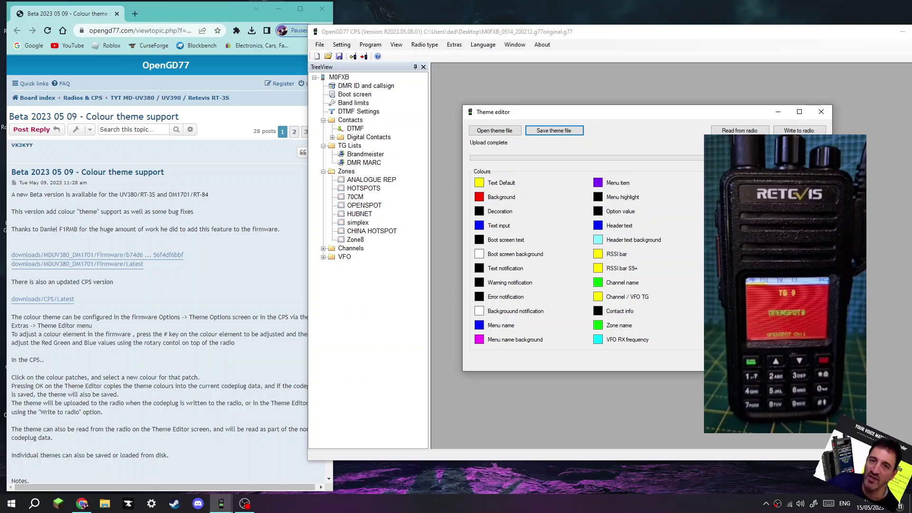
key(Escape)
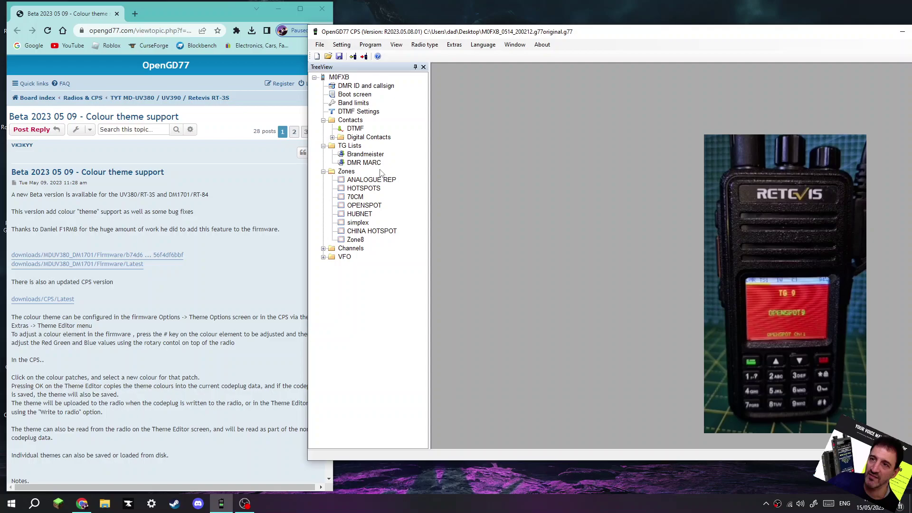
Browse the ANALOGUE REP, HOTSPOTS, 70CM, OPENSPOT and HUBNET zones.
double_click(372, 179)
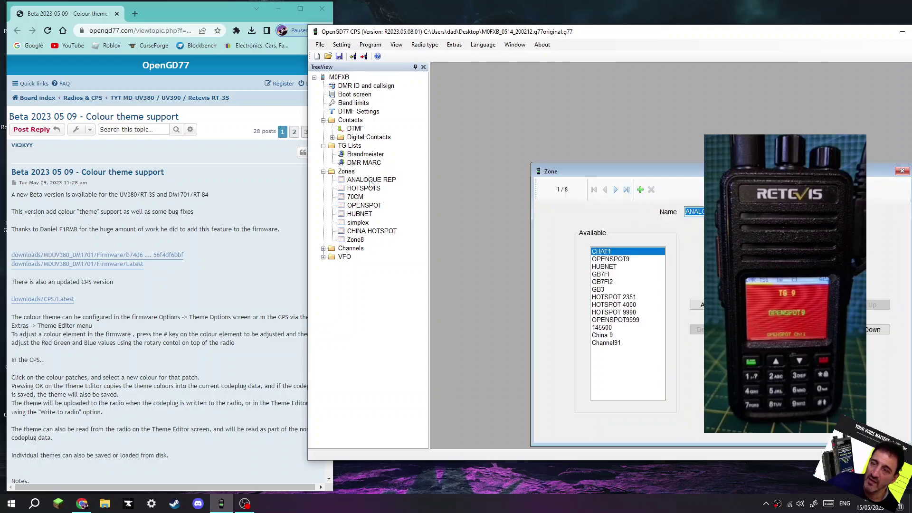
double_click(370, 188)
click(359, 197)
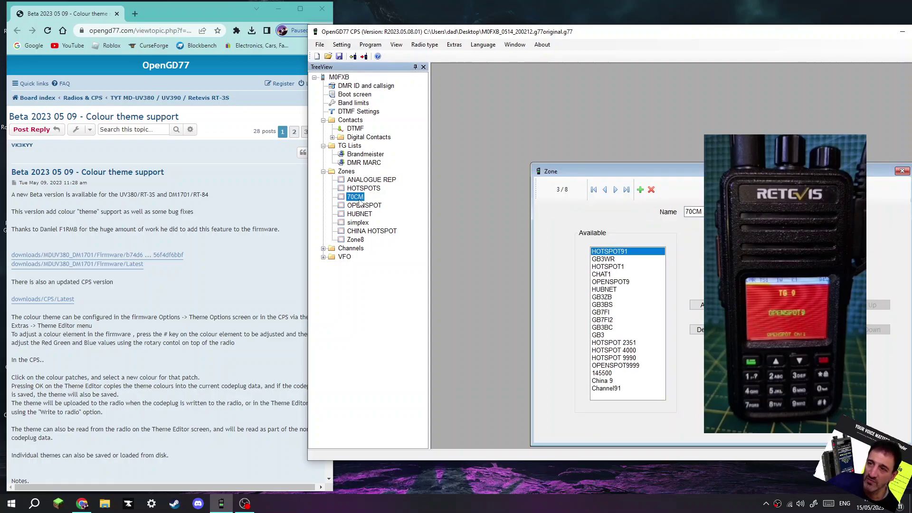
click(362, 205)
click(362, 214)
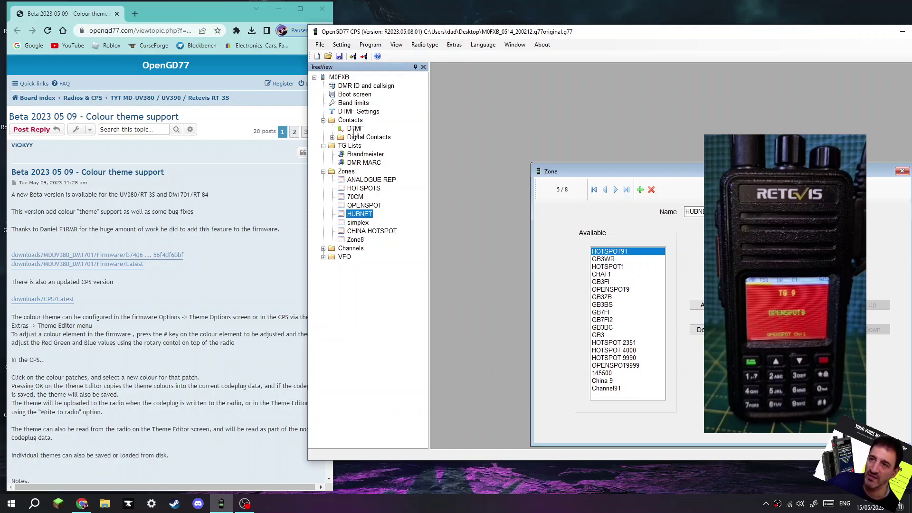
Open the DTMF contacts, Digital Contacts and full Channels tables.
click(354, 130)
click(367, 138)
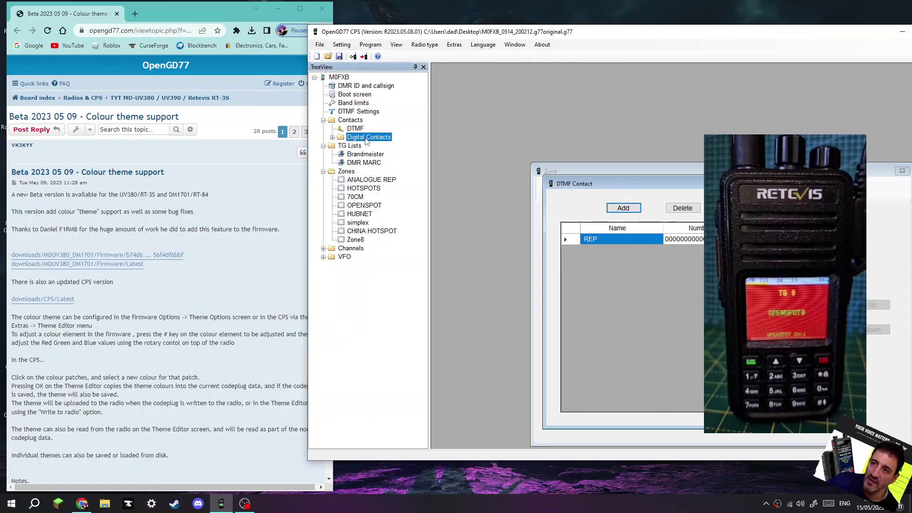
double_click(366, 138)
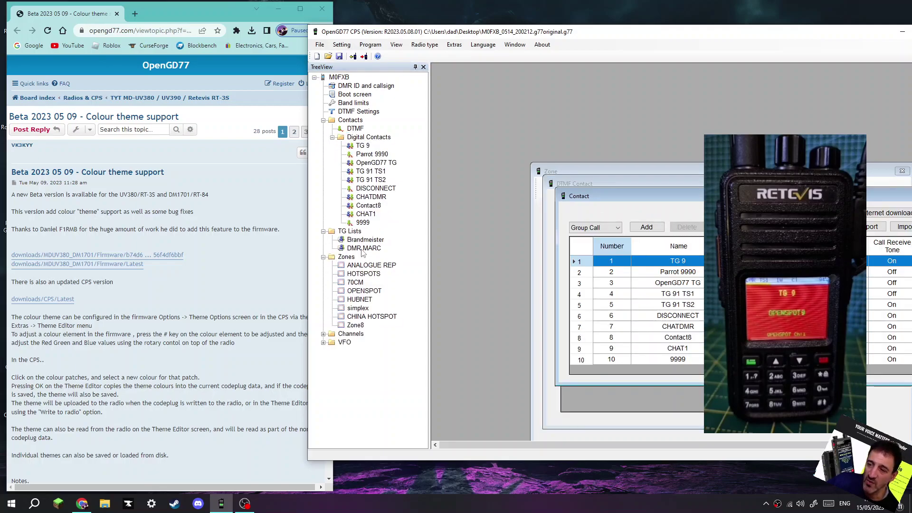
double_click(349, 334)
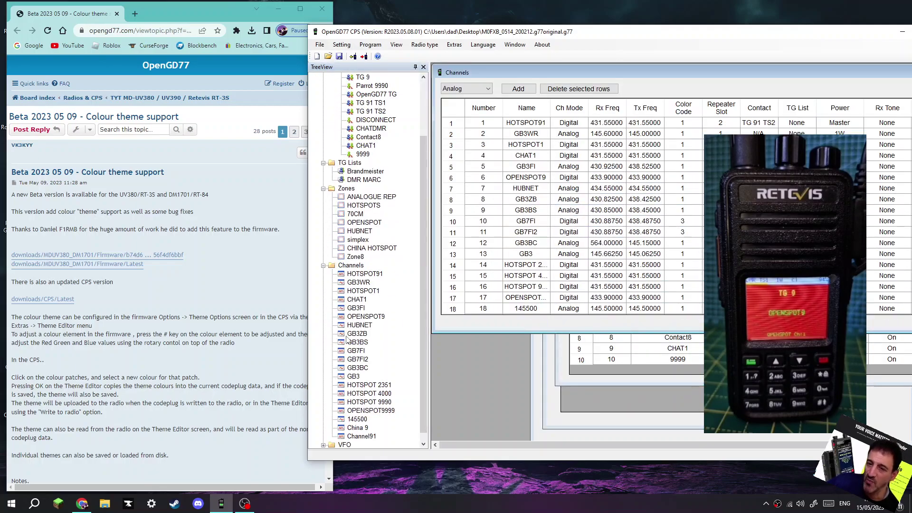
click(321, 47)
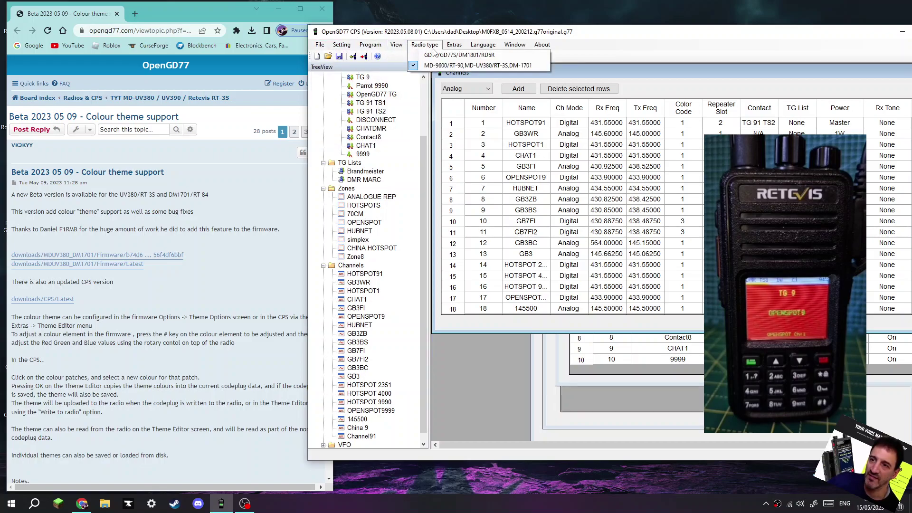
mouse_move(477, 52)
click(611, 57)
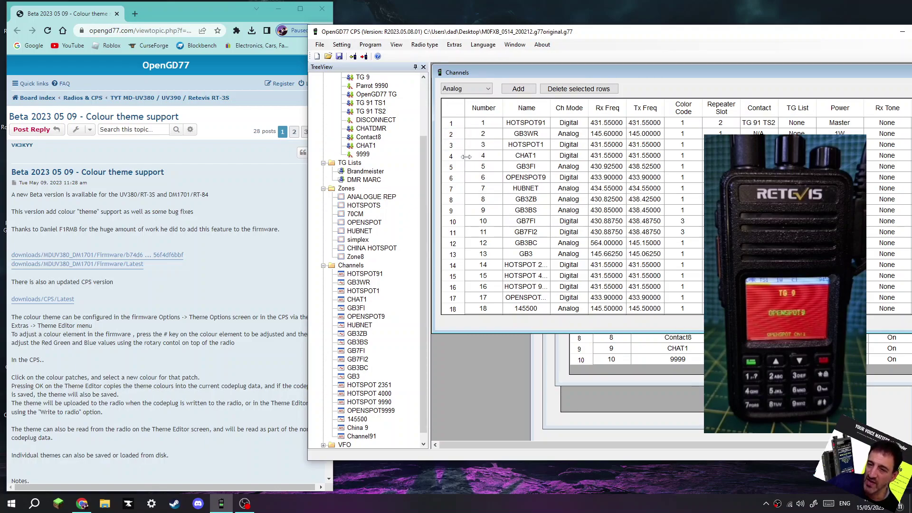
Save the codeplug over its existing .g77 file on the Desktop, confirming the replacement.
click(319, 45)
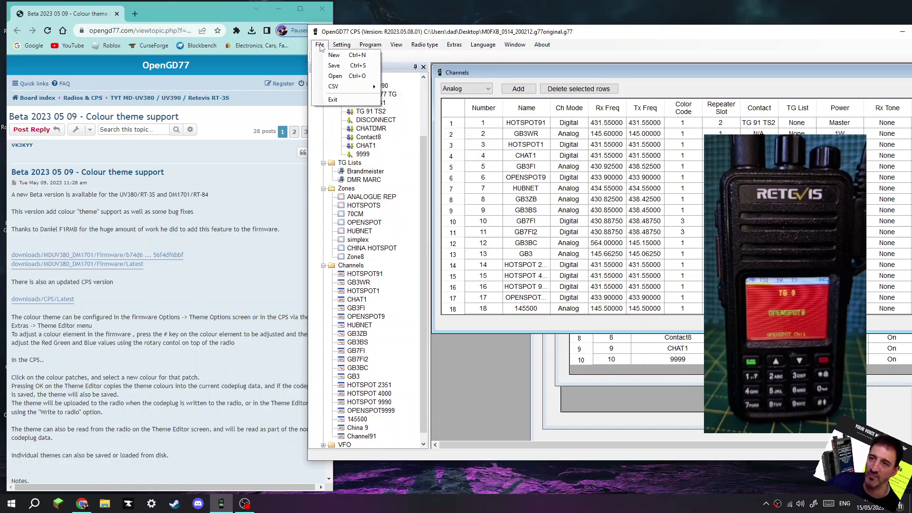
click(334, 65)
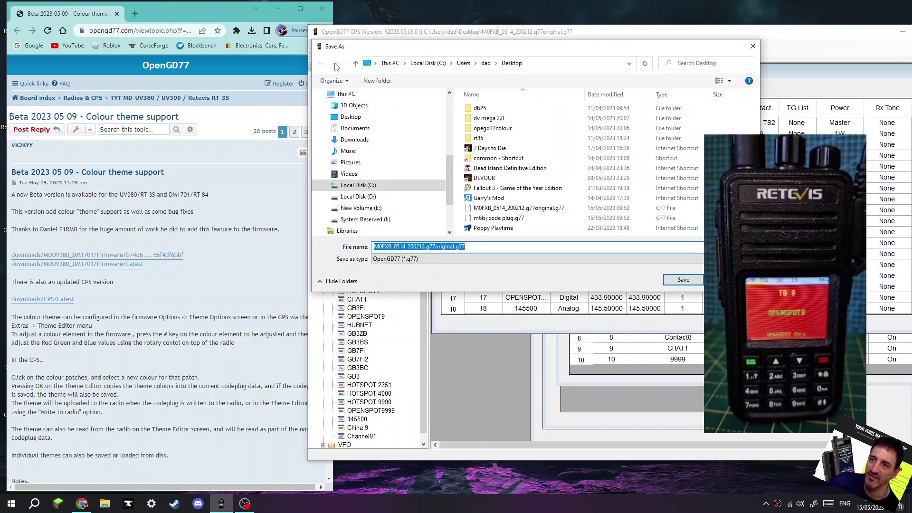
scroll(450, 200, up, 3)
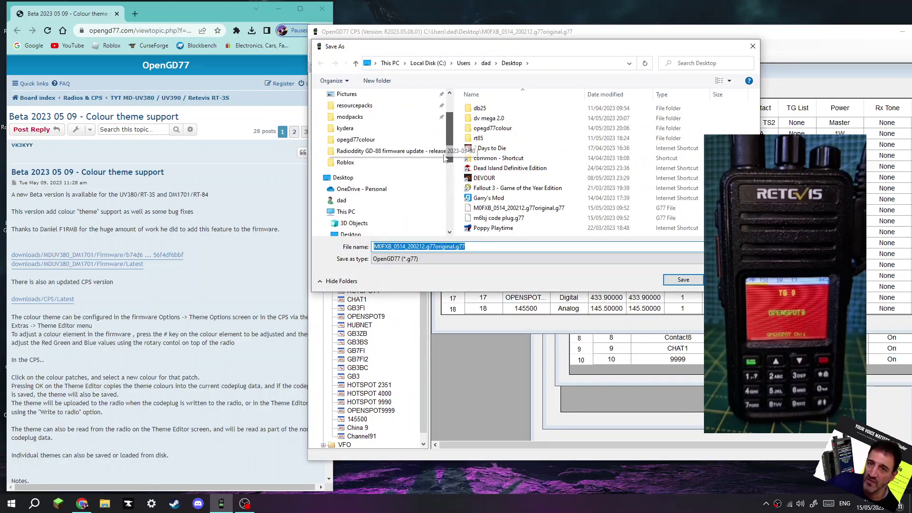
click(477, 247)
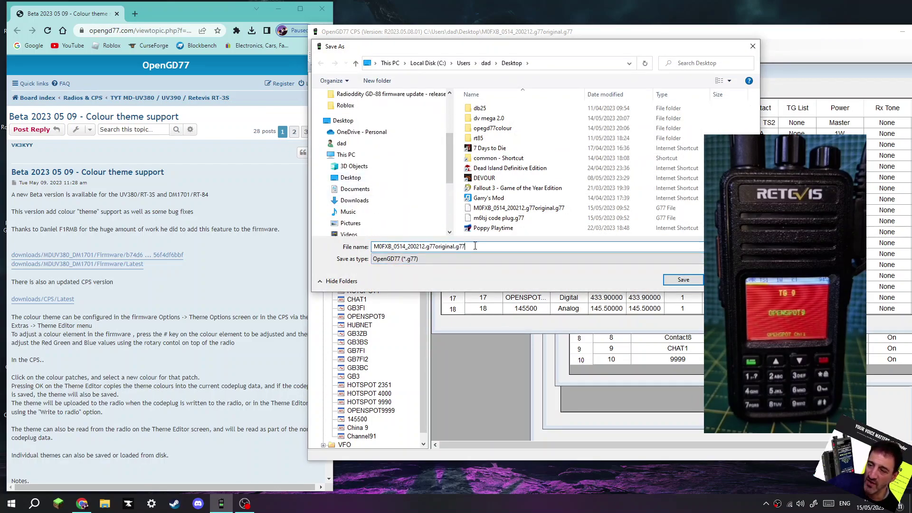
click(679, 281)
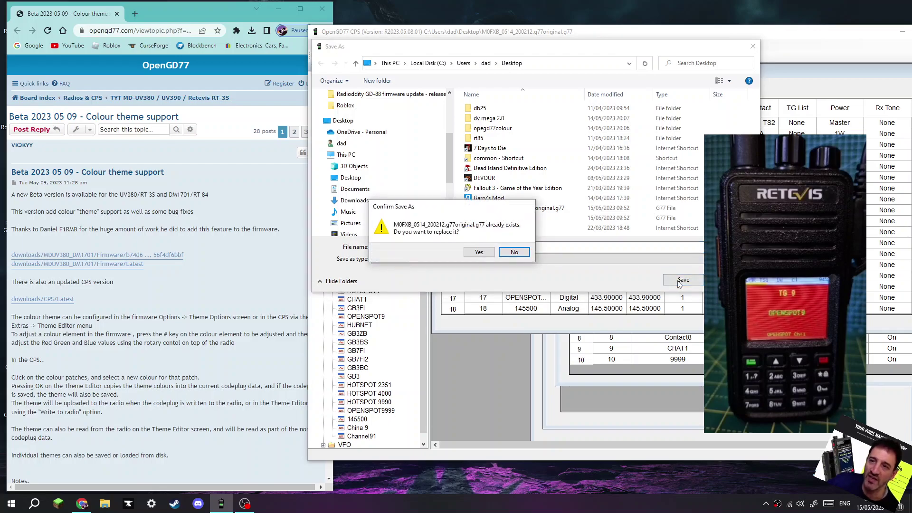
click(481, 253)
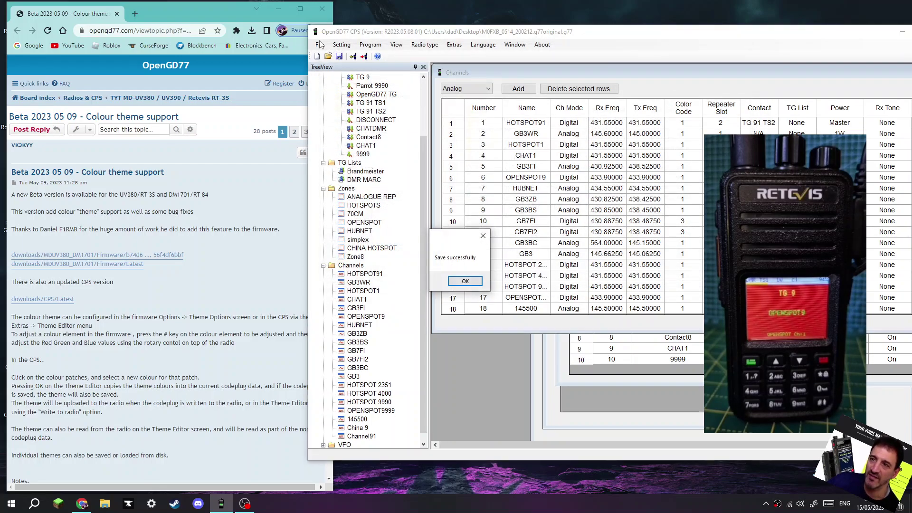
click(466, 281)
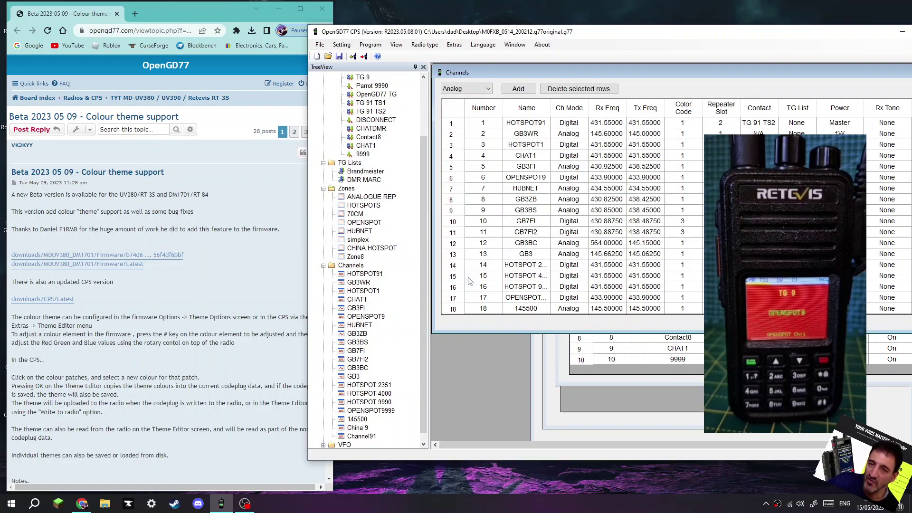